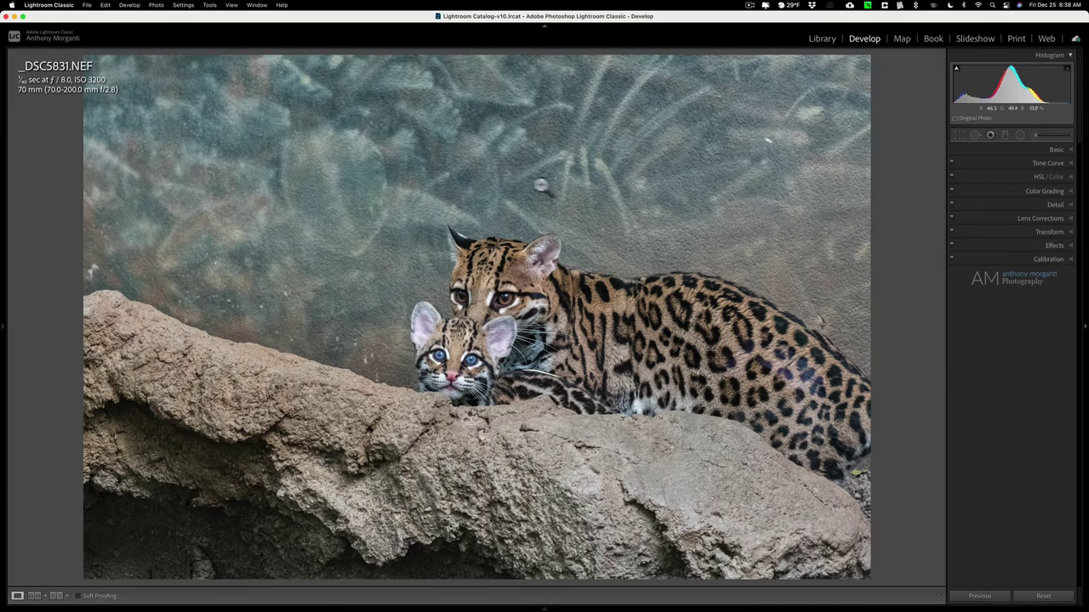
- Review the white balance presets in the Basic panel, keeping As Shot (Temp 4,050, Tint +16)
{"action": "left_click", "coordinate": [1055, 149]}
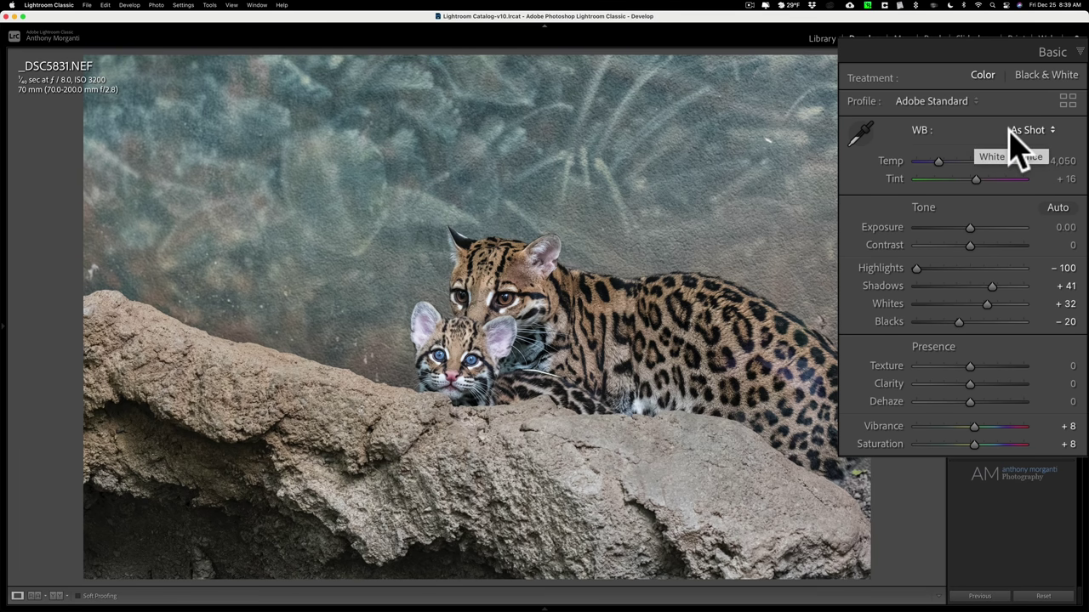
{"action": "left_click", "coordinate": [1036, 130]}
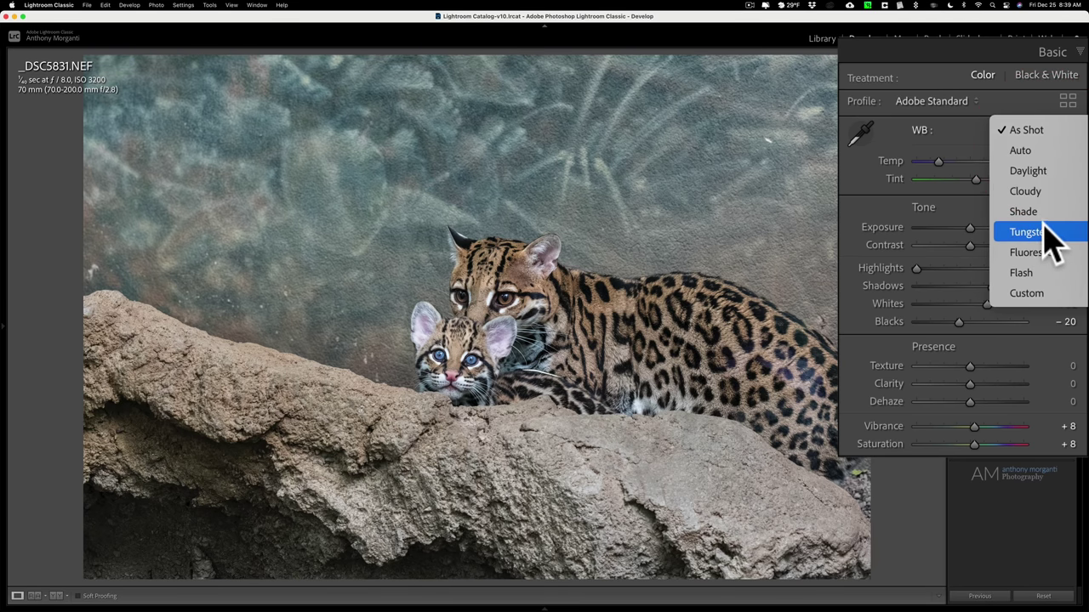
{"action": "left_click", "coordinate": [961, 127]}
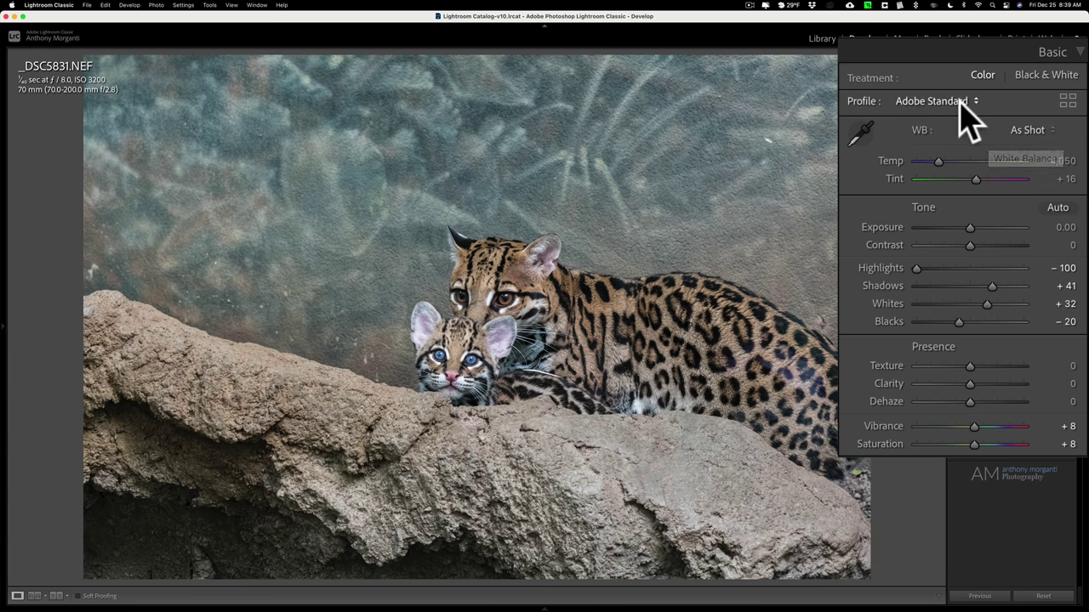
- Browse colour profiles without changing Adobe Standard, then collapse the Basic panel
{"action": "left_click", "coordinate": [1068, 101]}
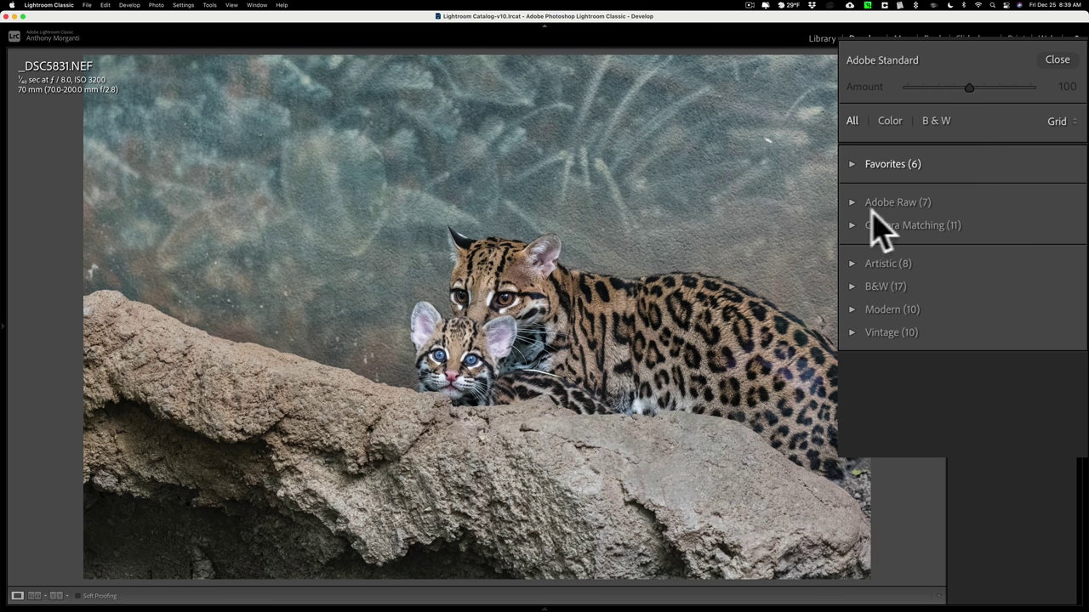
{"action": "left_click", "coordinate": [1058, 62]}
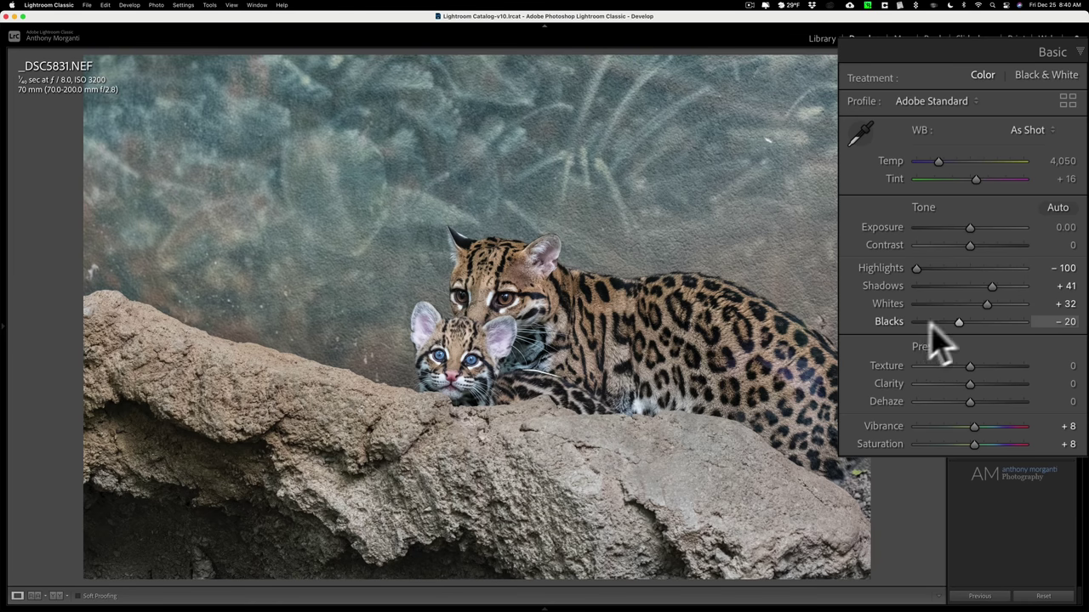
{"action": "left_click", "coordinate": [1055, 150]}
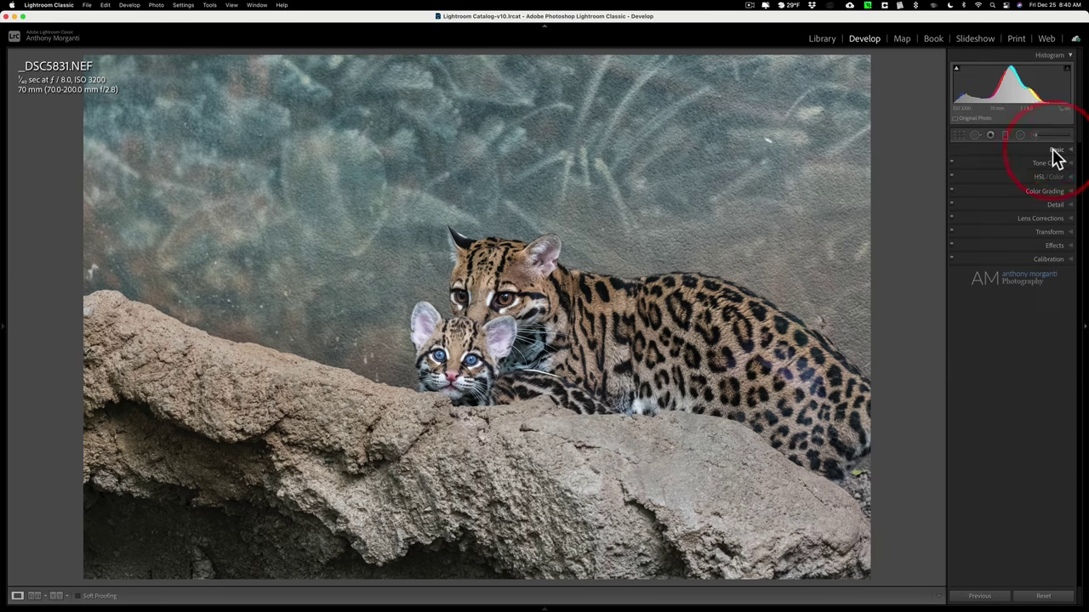
{"action": "left_click", "coordinate": [1056, 208]}
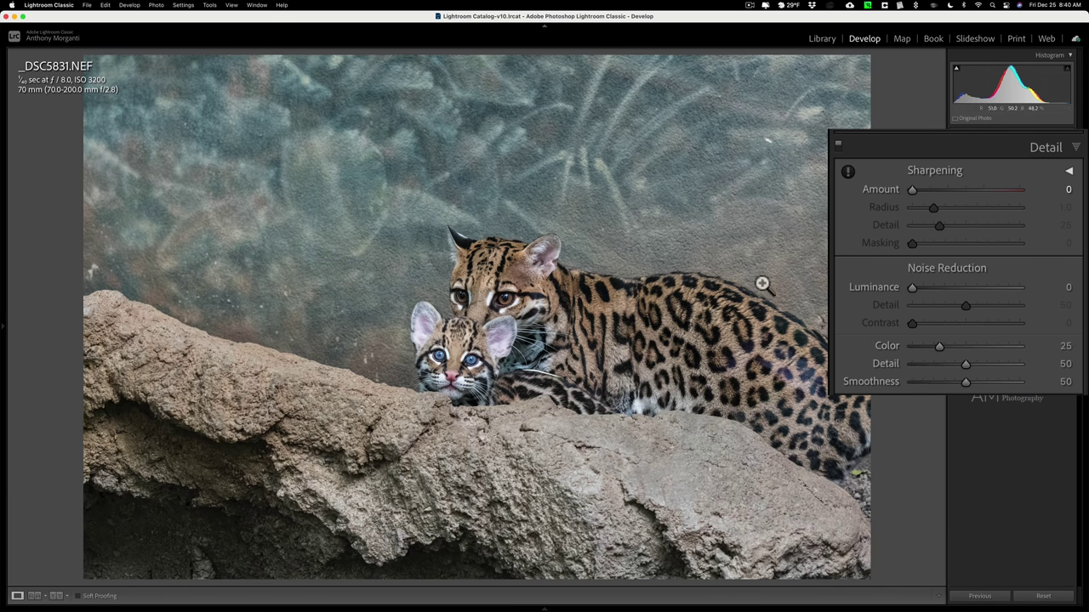
{"action": "left_click_drag", "start_coordinate": [936, 346], "coordinate": [912, 346]}
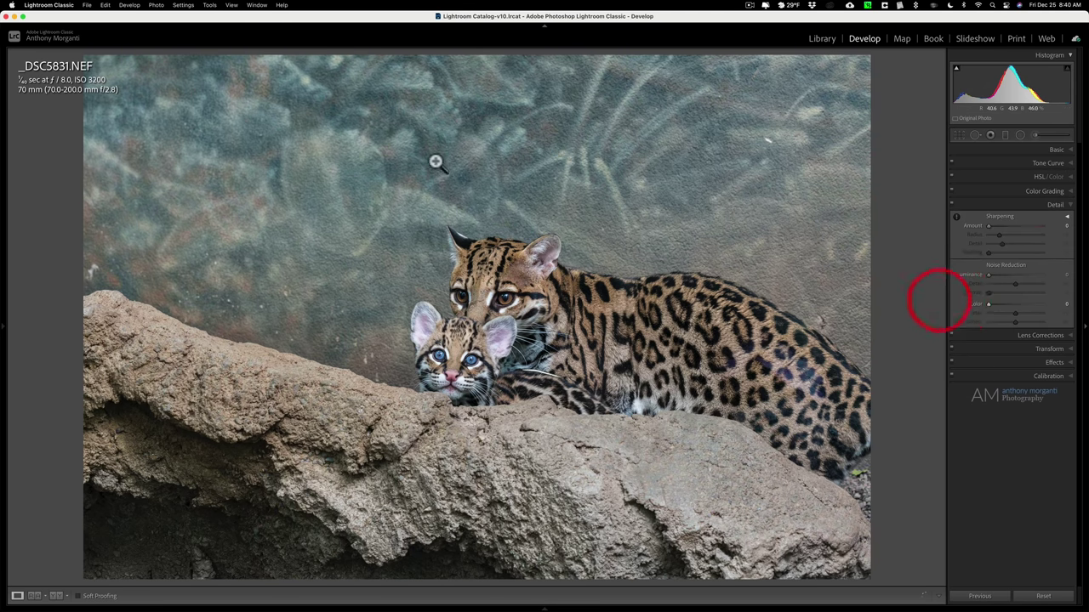
{"action": "left_click", "coordinate": [535, 219]}
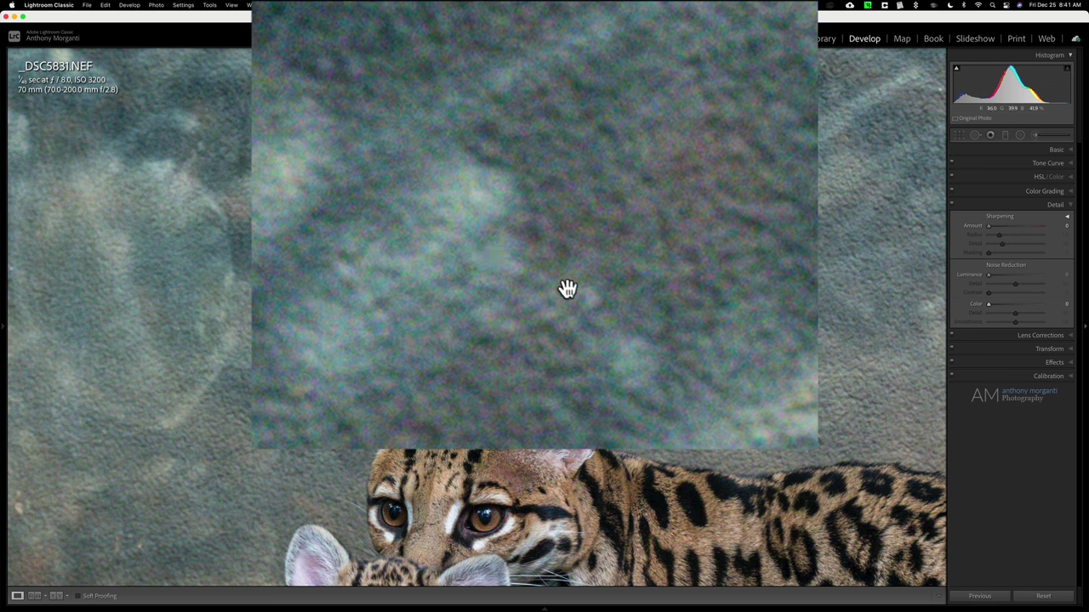
{"action": "left_click", "coordinate": [990, 304]}
{"action": "left_click", "coordinate": [997, 305]}
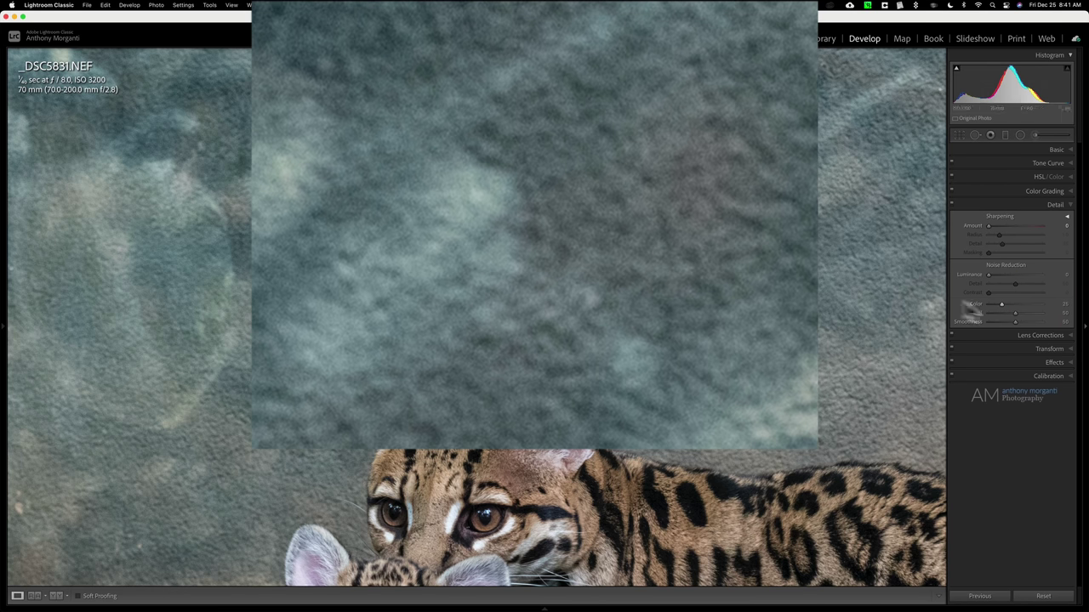
{"action": "left_click", "coordinate": [1061, 205]}
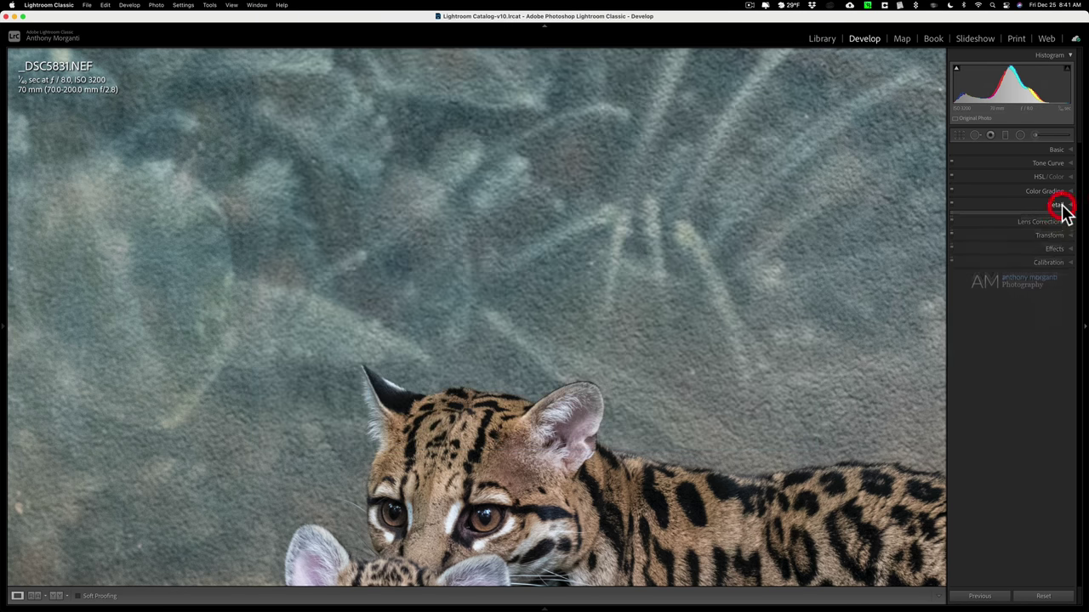
{"action": "left_click", "coordinate": [1047, 221]}
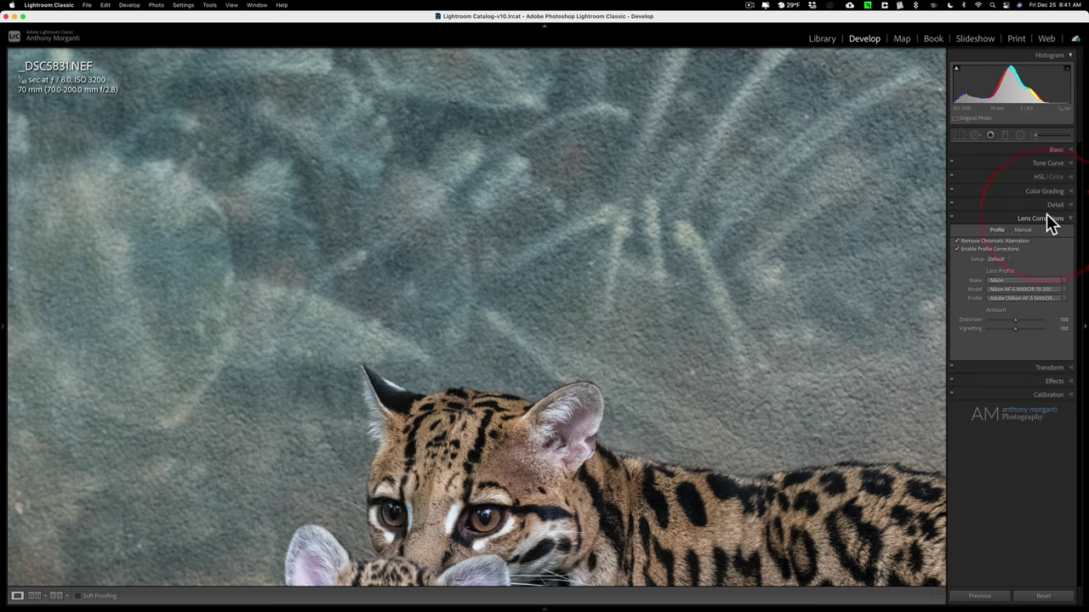
{"action": "left_click", "coordinate": [1048, 220]}
- Fit the photo in view and send it to Topaz DeNoise AI via Edit In
{"action": "left_click", "coordinate": [604, 197]}
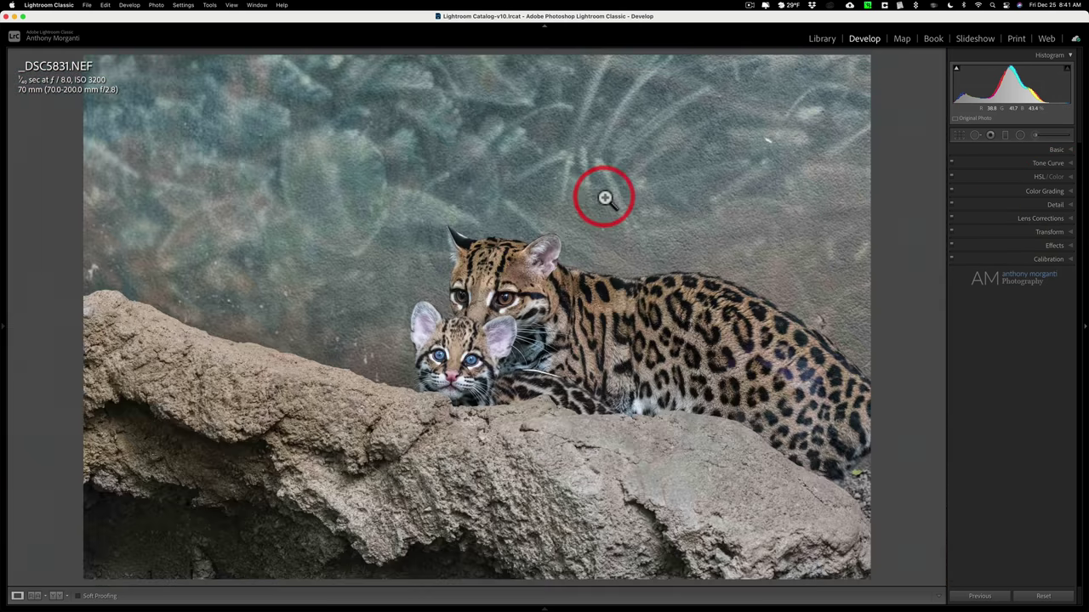
{"action": "right_click", "coordinate": [479, 179]}
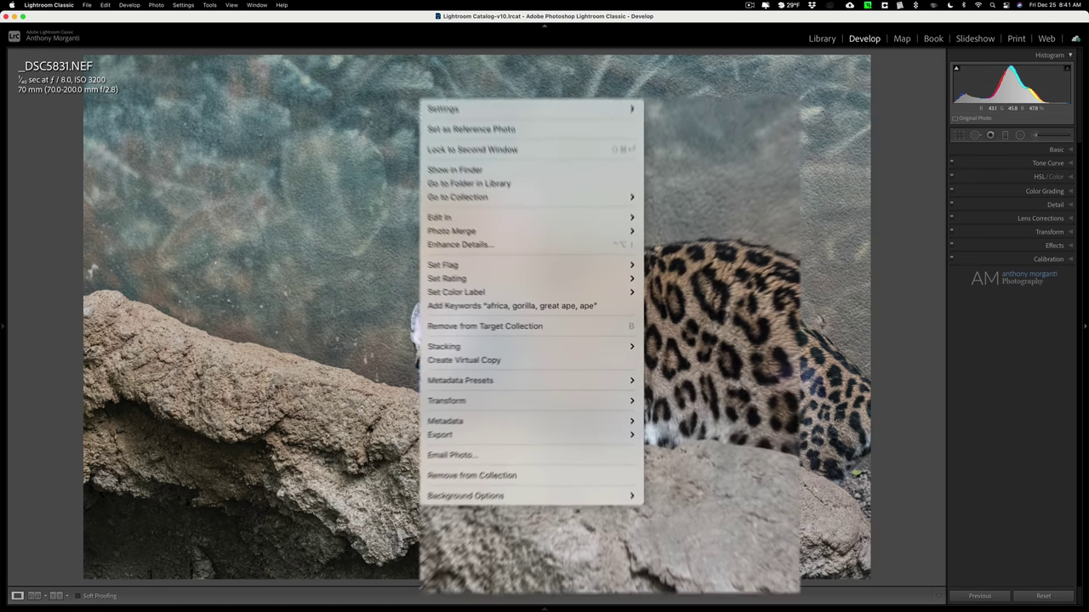
{"action": "mouse_move", "coordinate": [460, 162]}
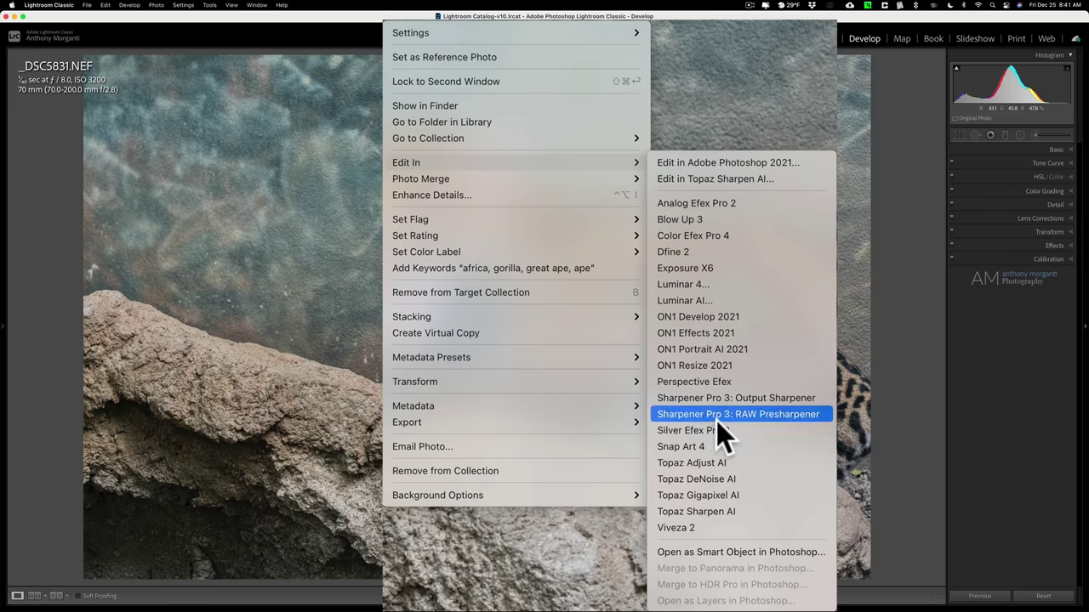
{"action": "left_click", "coordinate": [719, 481]}
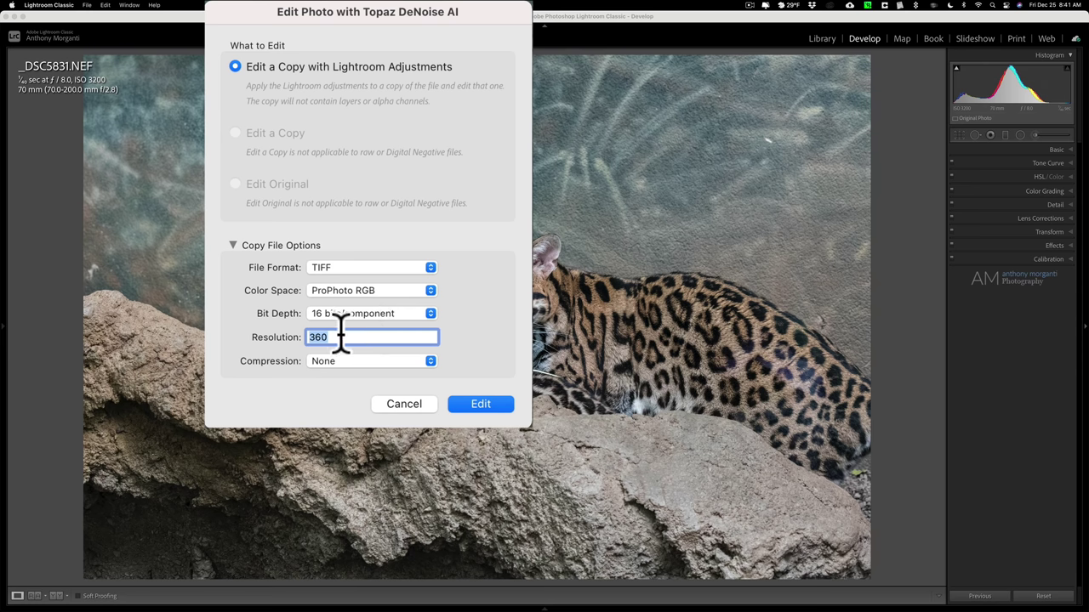
- Keep resolution 360 and open the TIFF copy _DSC5831-Edit-3.tif in DeNoise AI
{"action": "left_click", "coordinate": [367, 336]}
{"action": "left_click", "coordinate": [485, 405]}
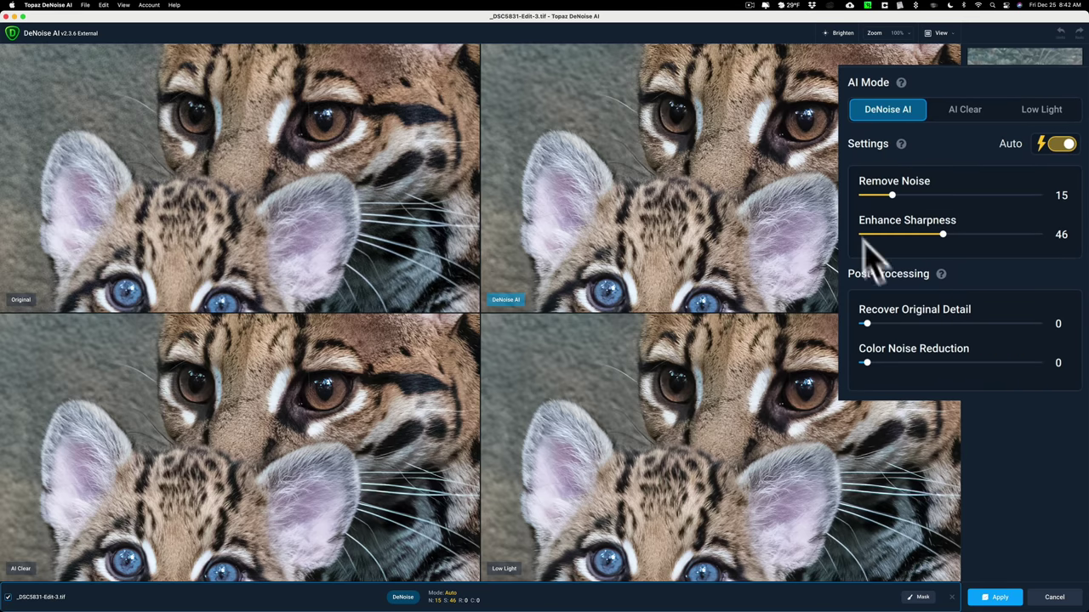
- Choose the Low Light noise reduction result in DeNoise AI and apply it
{"action": "left_click", "coordinate": [669, 219]}
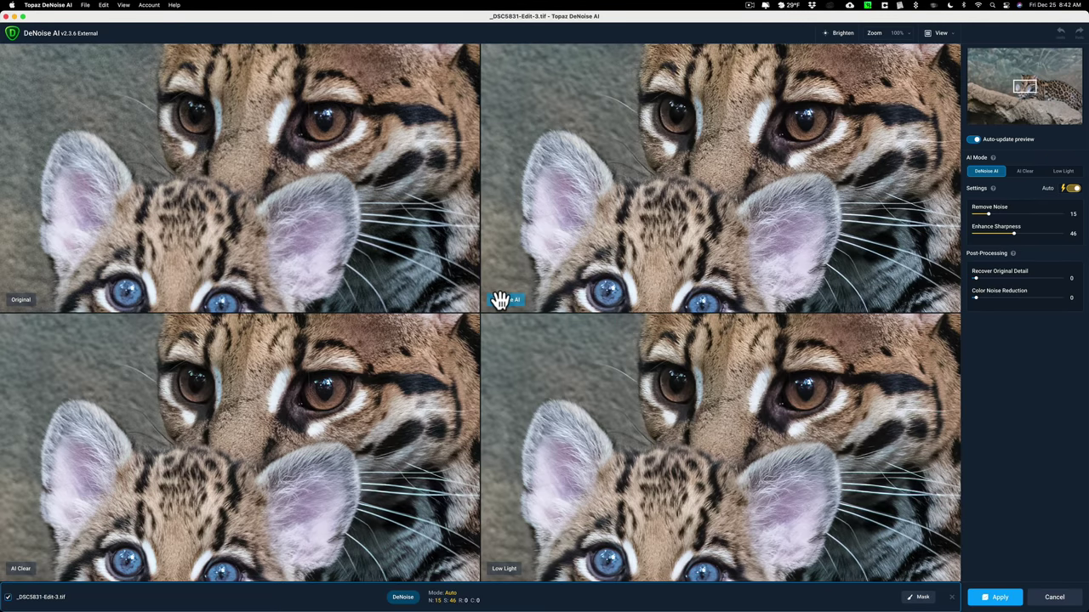
{"action": "left_click", "coordinate": [662, 217]}
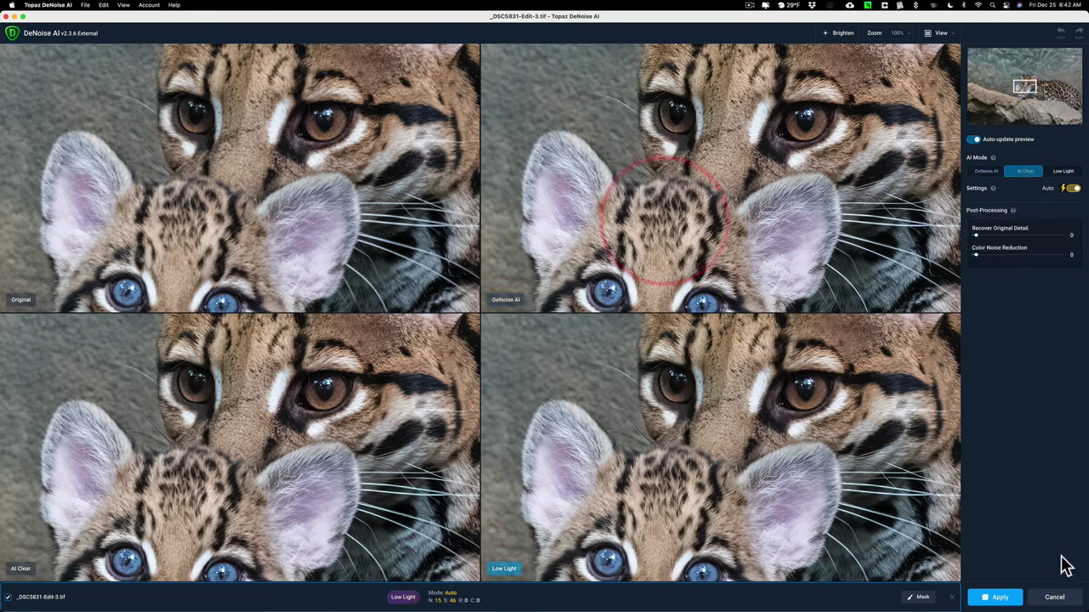
{"action": "left_click", "coordinate": [996, 597]}
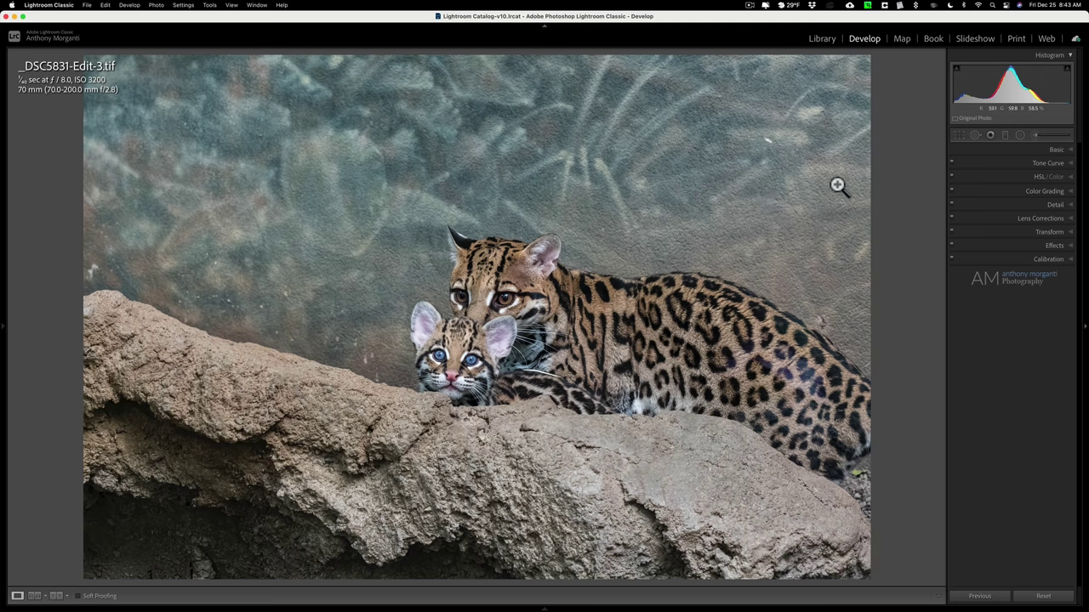
- Crop in from the top-left and lower-right around the mother and kitten, then commit the crop
{"action": "left_click", "coordinate": [958, 135]}
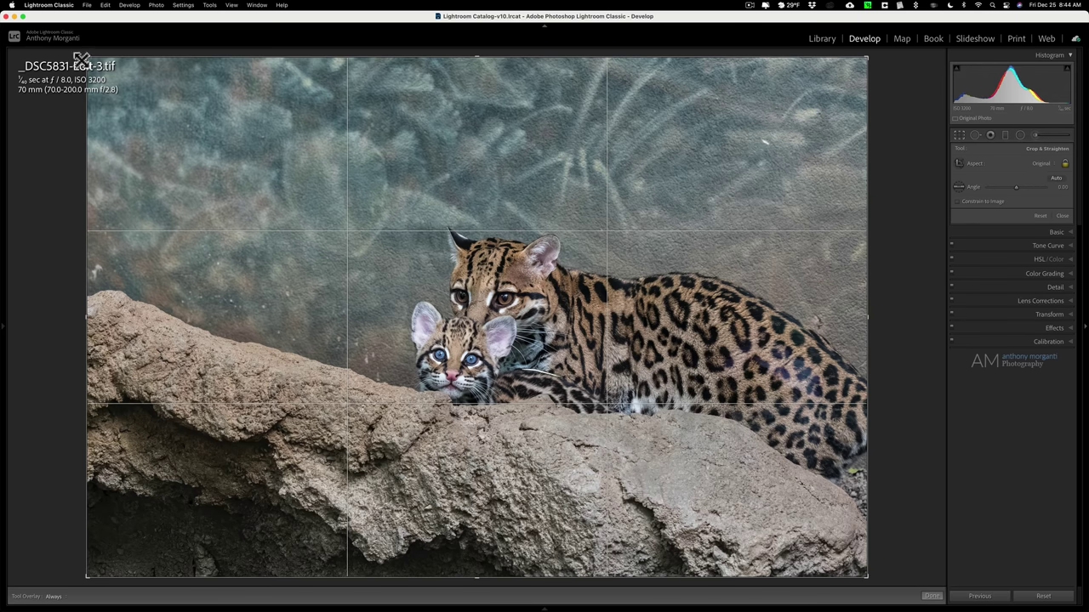
{"action": "left_click_drag", "start_coordinate": [86, 57], "coordinate": [280, 190]}
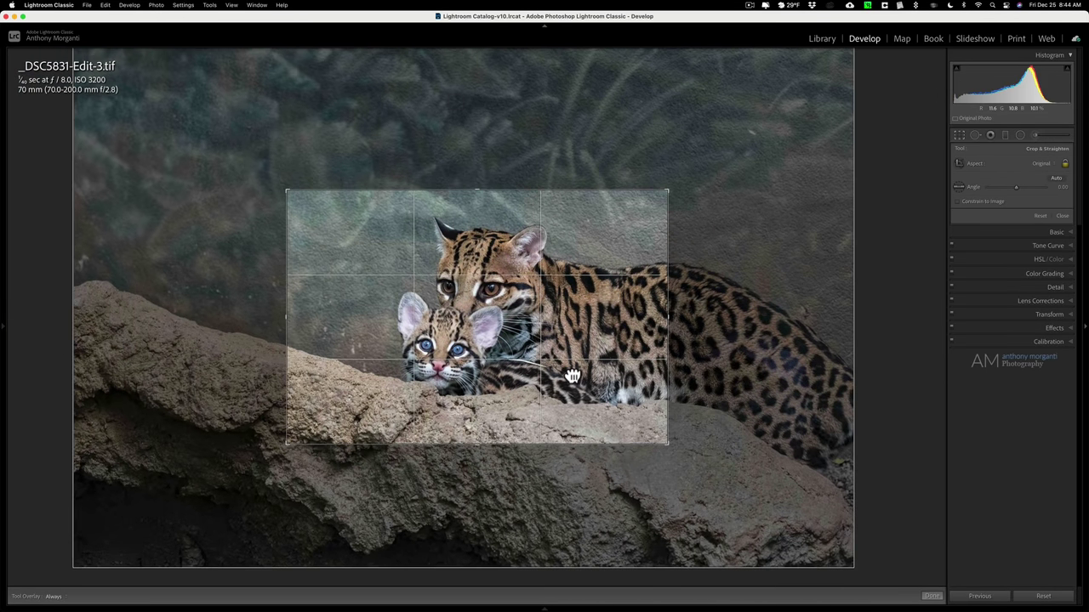
{"action": "left_click_drag", "start_coordinate": [572, 376], "coordinate": [552, 374]}
{"action": "left_click", "coordinate": [644, 238]}
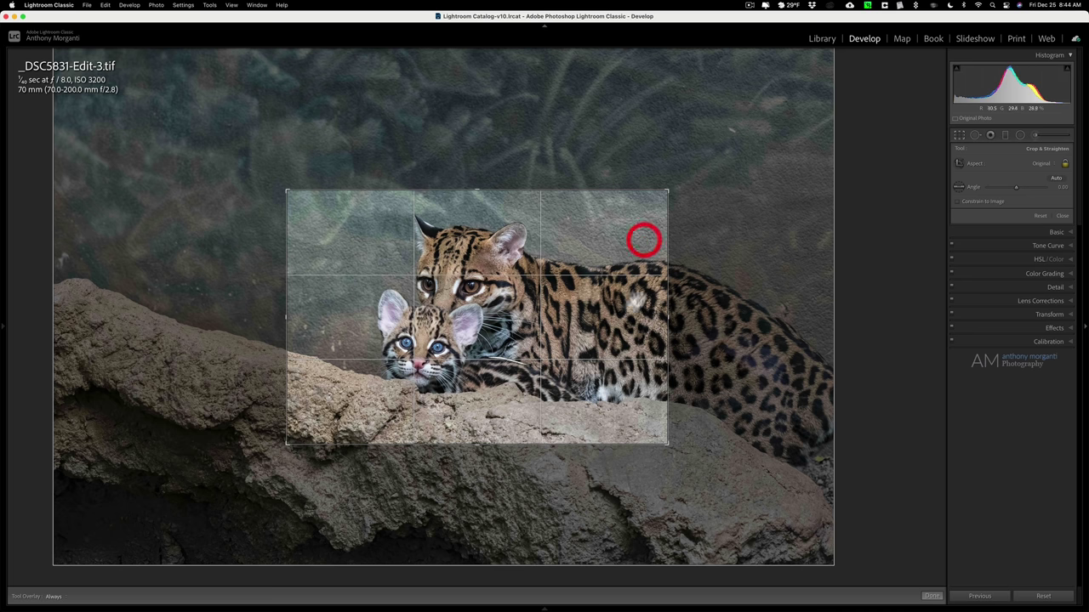
{"action": "left_click_drag", "start_coordinate": [665, 446], "coordinate": [658, 442]}
{"action": "left_click_drag", "start_coordinate": [568, 391], "coordinate": [561, 393]}
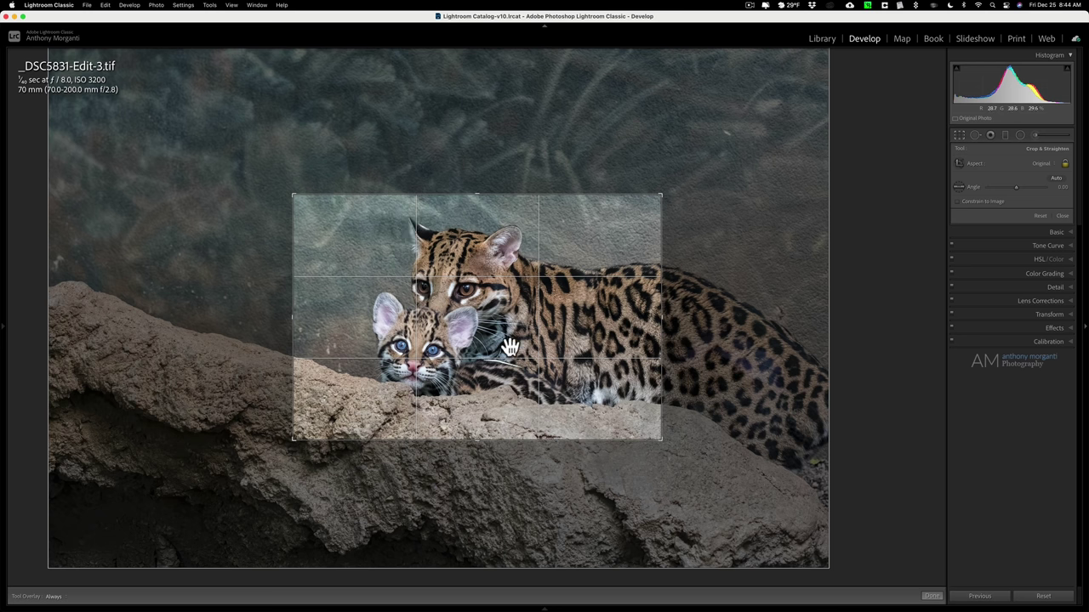
{"action": "left_click", "coordinate": [958, 134]}
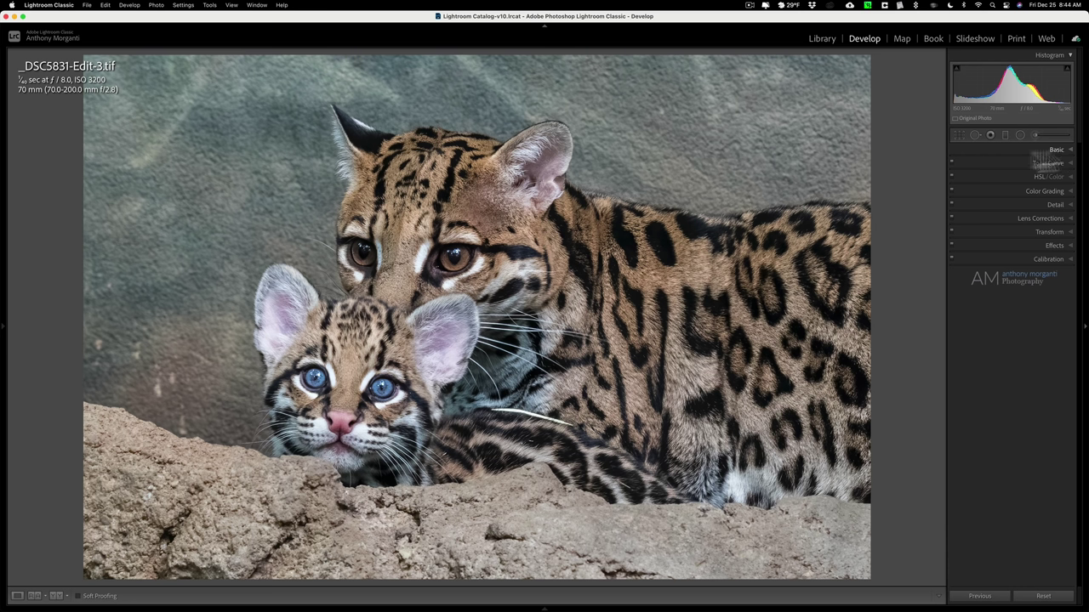
- Send the cropped photo to Topaz Gigapixel AI as an edited TIFF copy with Lightroom adjustments
{"action": "right_click", "coordinate": [567, 187]}
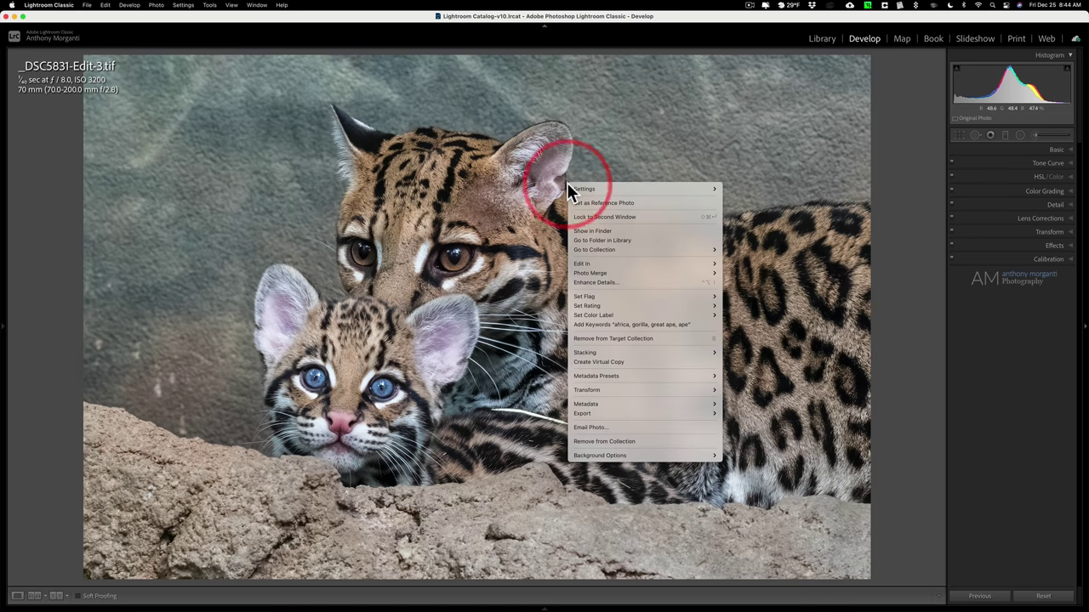
{"action": "mouse_move", "coordinate": [598, 264]}
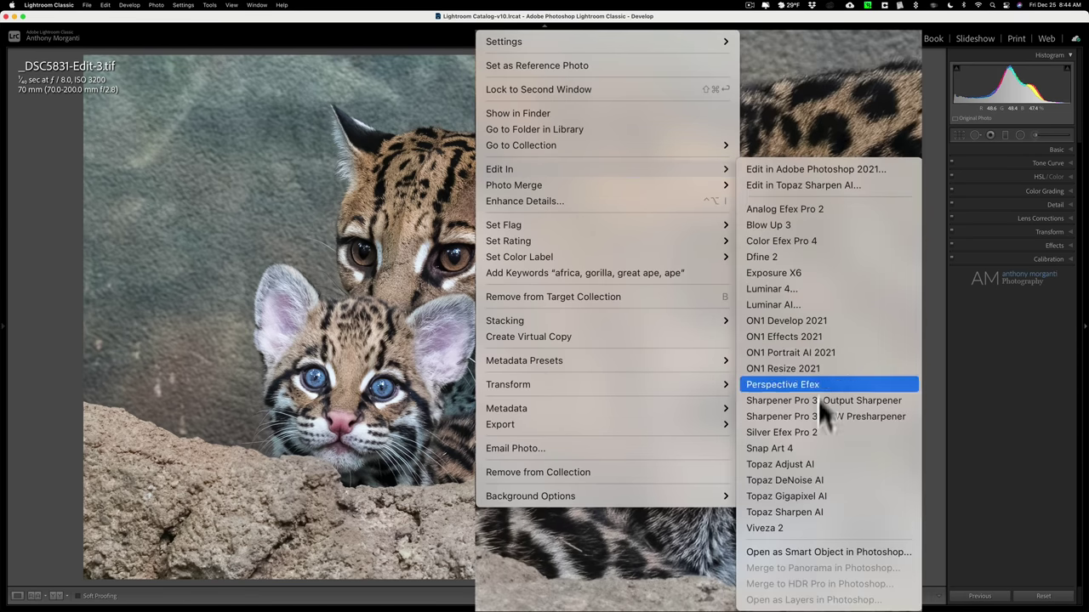
{"action": "left_click", "coordinate": [812, 497]}
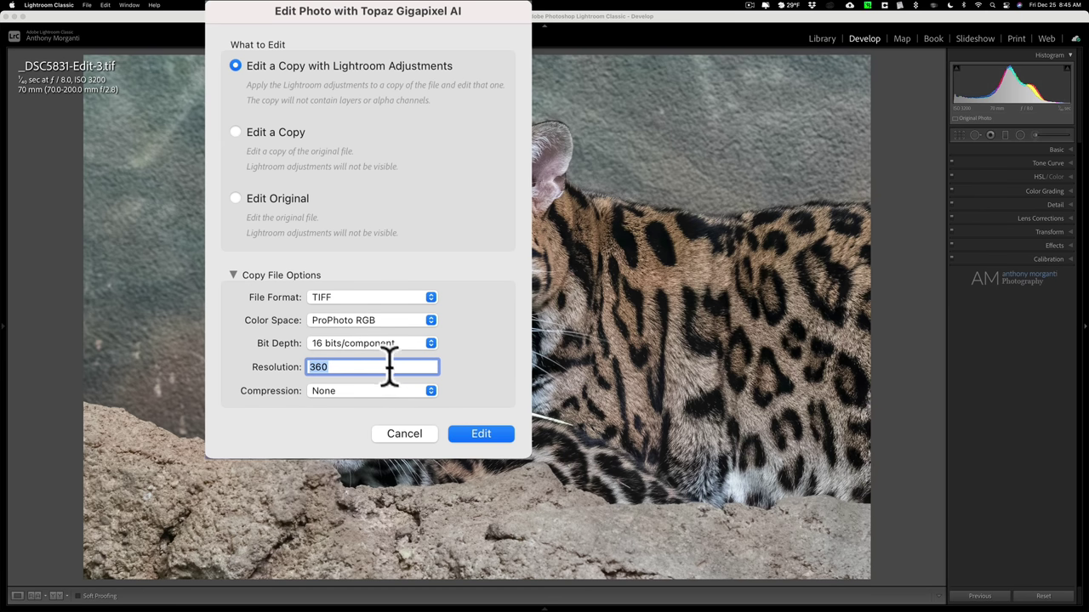
{"action": "left_click", "coordinate": [481, 435]}
{"action": "left_click", "coordinate": [428, 302]}
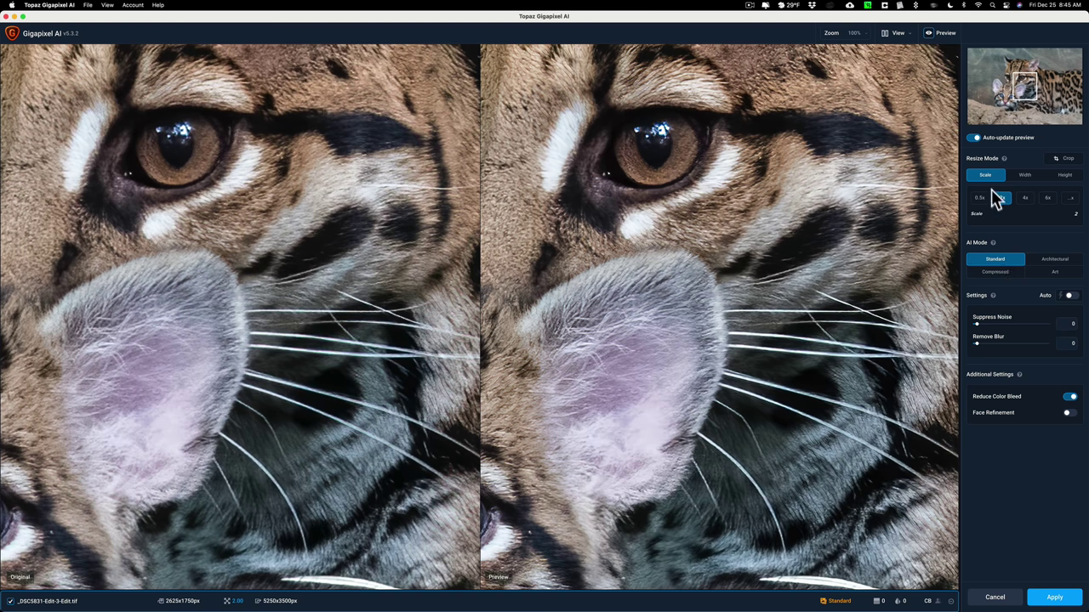
- Preview the 2x (5250x3500px) upscale in Architectural AI mode
{"action": "mouse_move", "coordinate": [136, 561]}
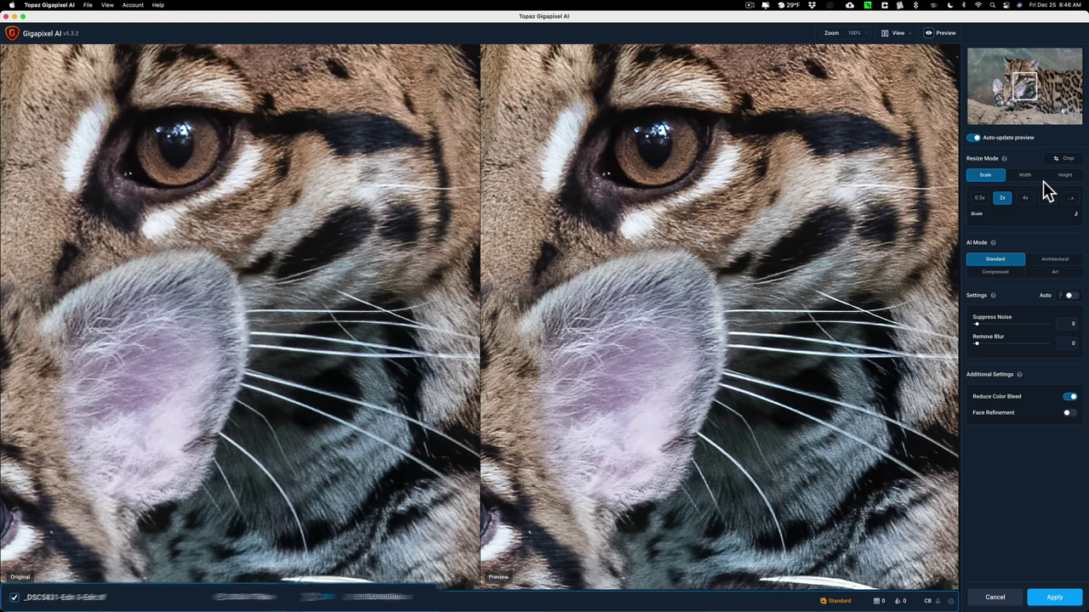
{"action": "left_click", "coordinate": [1051, 263]}
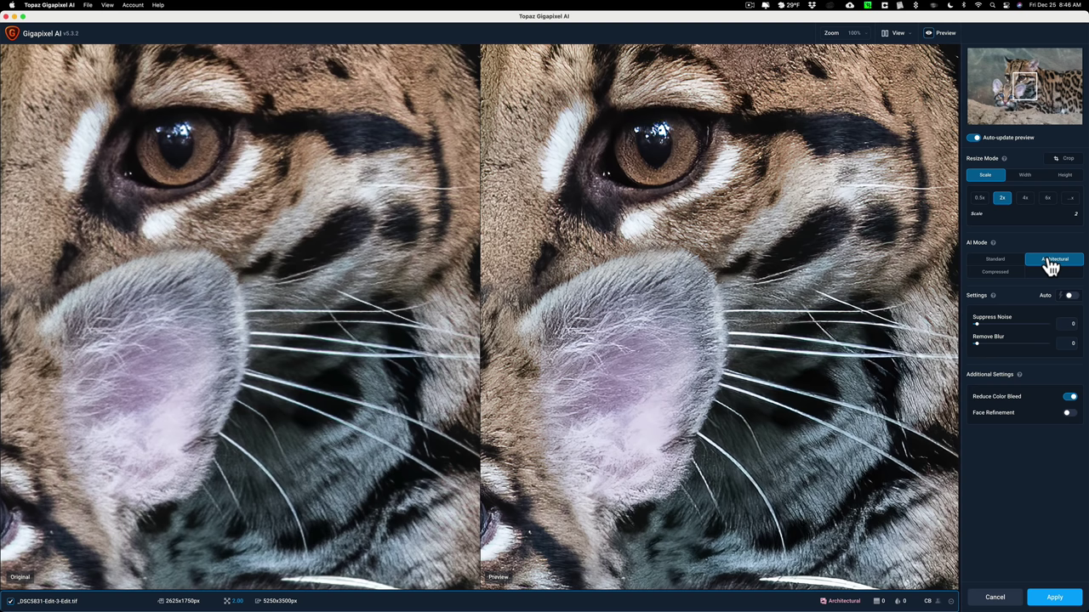
- Compare the Compressed and Art AI mode previews, finishing on Standard
{"action": "left_click", "coordinate": [996, 277]}
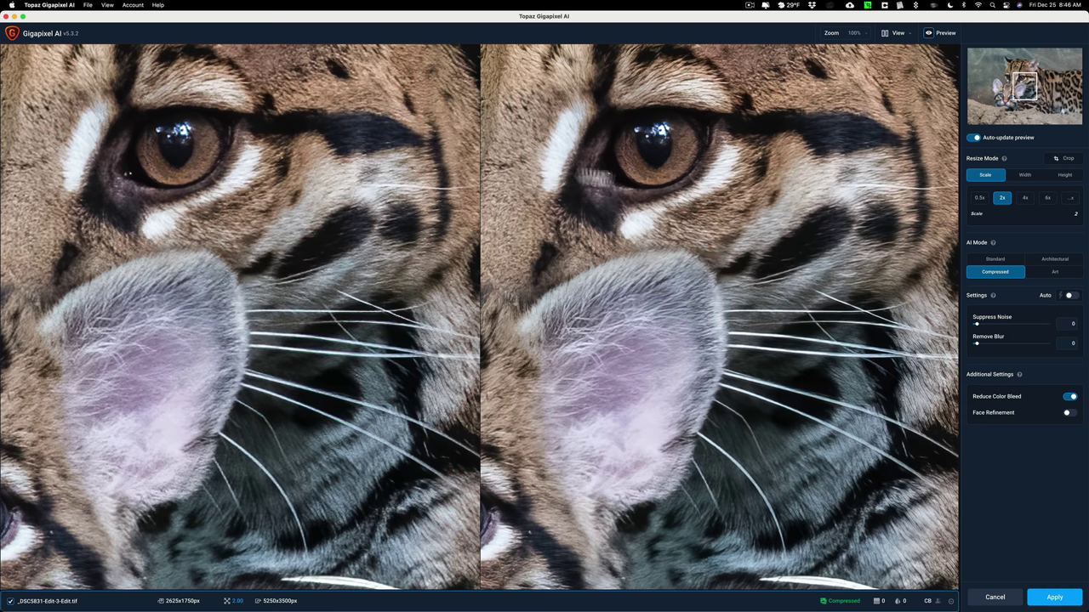
{"action": "left_click", "coordinate": [1055, 272]}
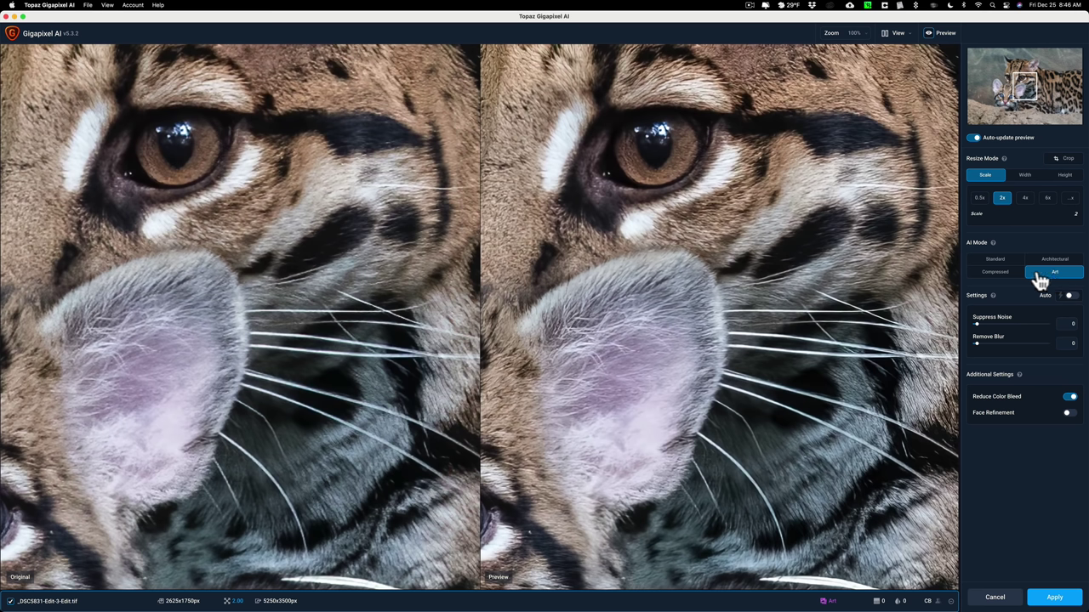
{"action": "left_click", "coordinate": [995, 263]}
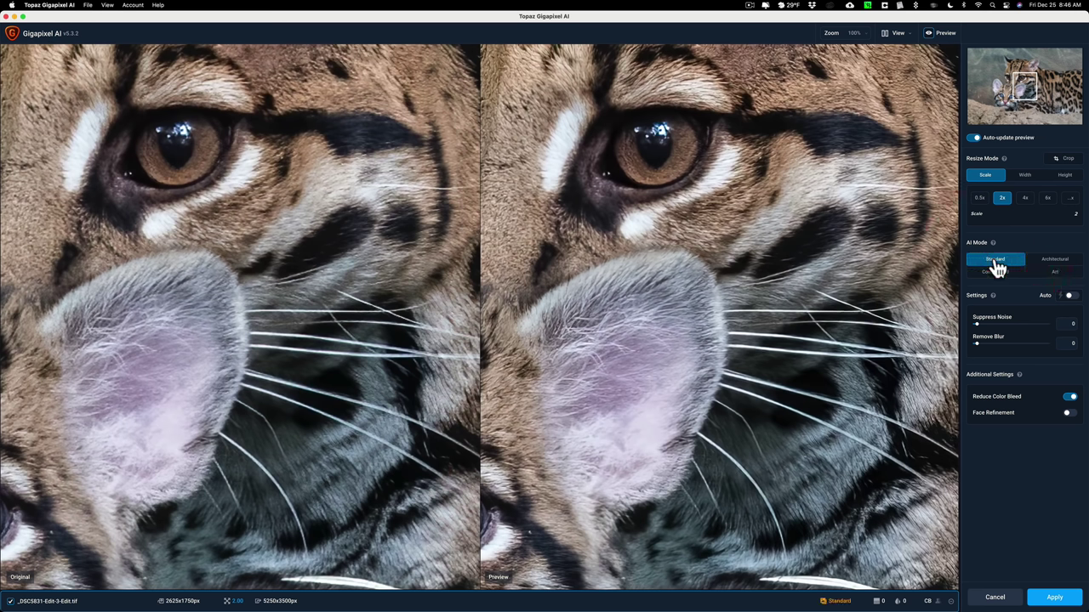
{"action": "left_click", "coordinate": [996, 273]}
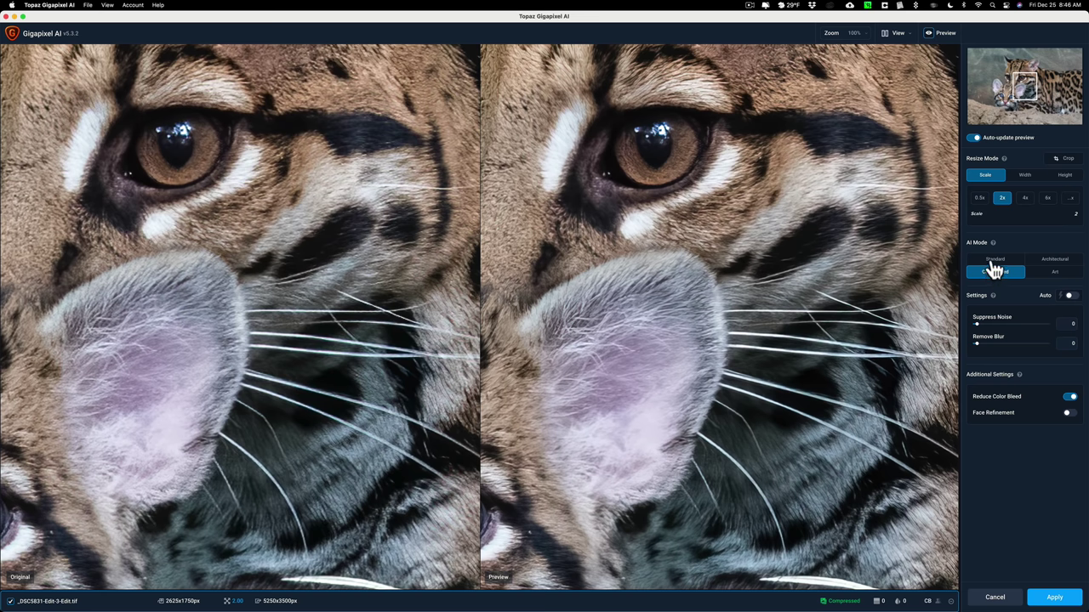
{"action": "left_click", "coordinate": [994, 262]}
- Enable Auto settings and compare Compressed against the Standard AI mode
{"action": "left_click", "coordinate": [1071, 297]}
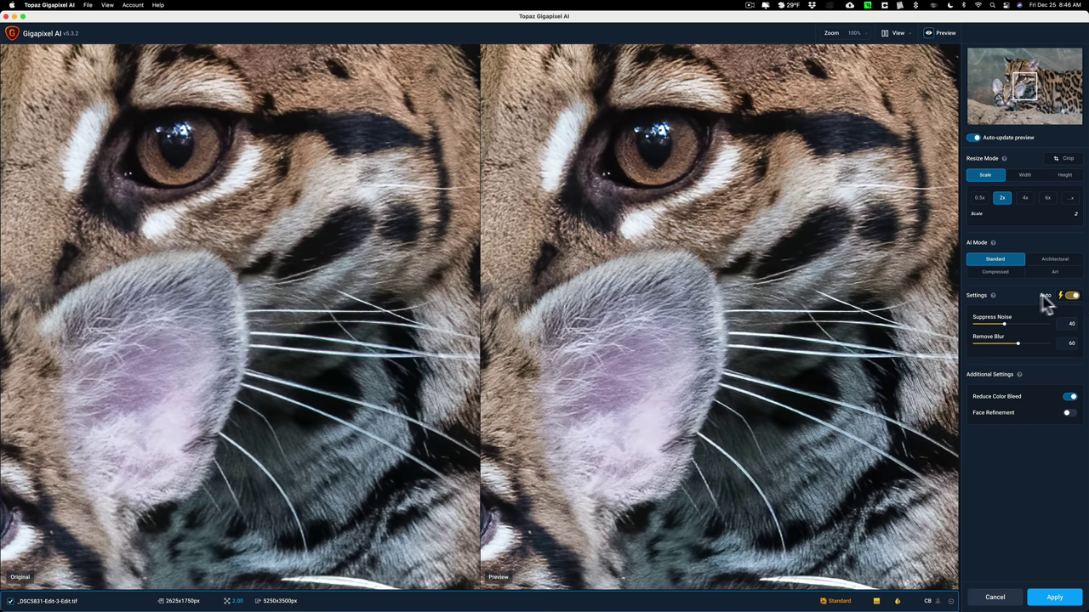
{"action": "left_click", "coordinate": [996, 272]}
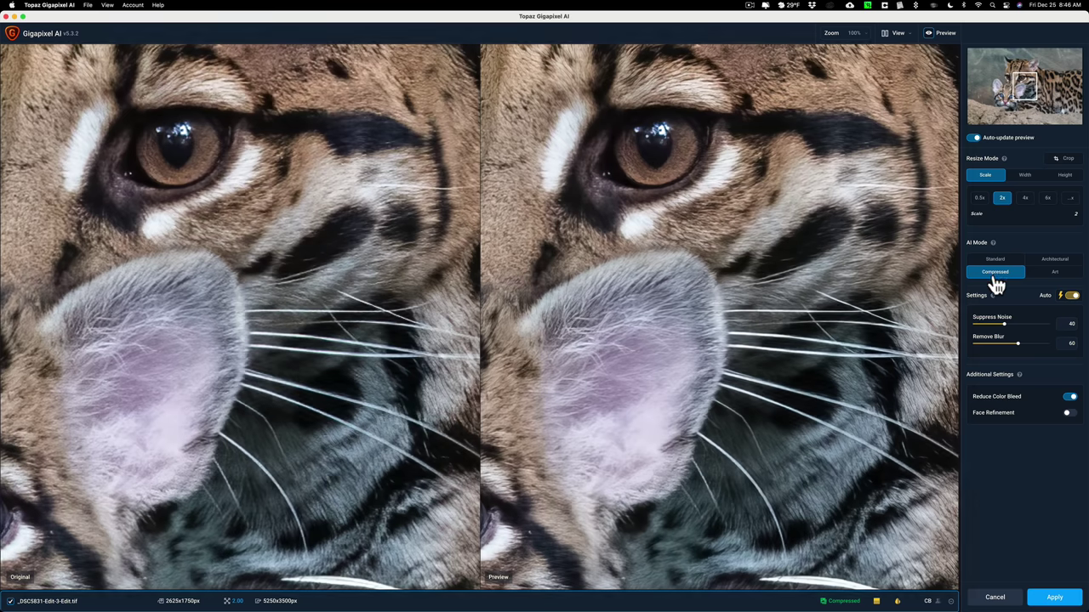
{"action": "left_click", "coordinate": [993, 260]}
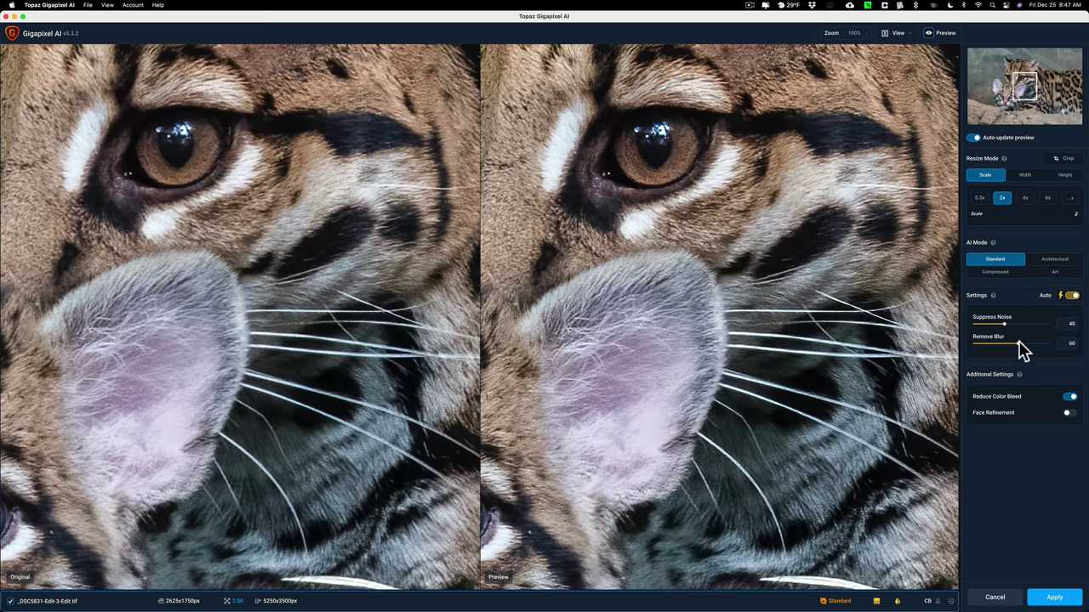
- Turn Suppress Noise and Remove Blur down to 0 and start processing the 2x upscale
{"action": "left_click_drag", "start_coordinate": [1021, 348], "coordinate": [996, 352]}
{"action": "left_click", "coordinate": [991, 345]}
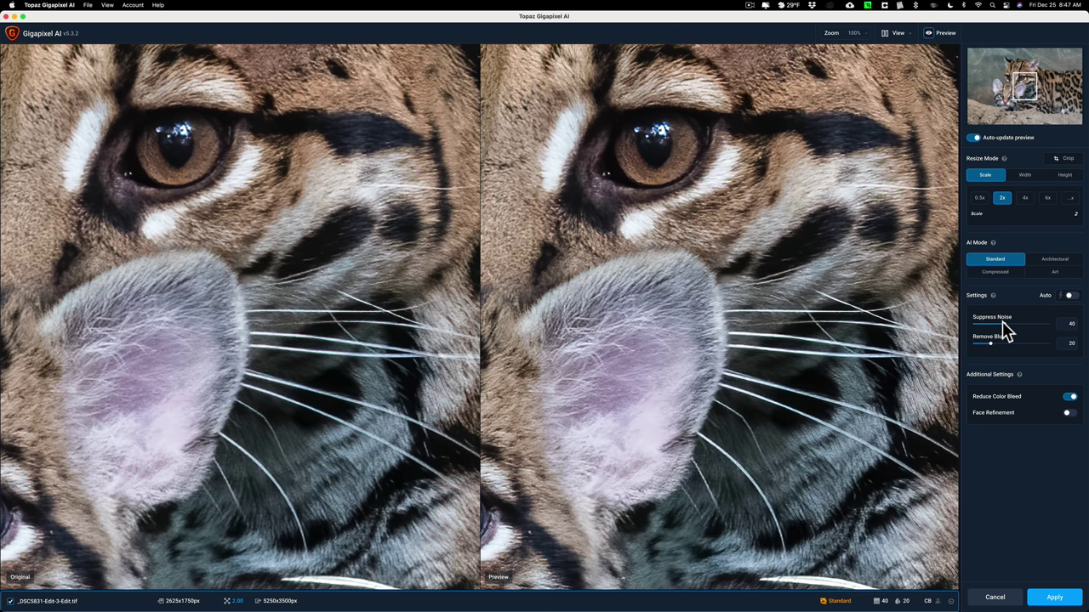
{"action": "left_click", "coordinate": [984, 329]}
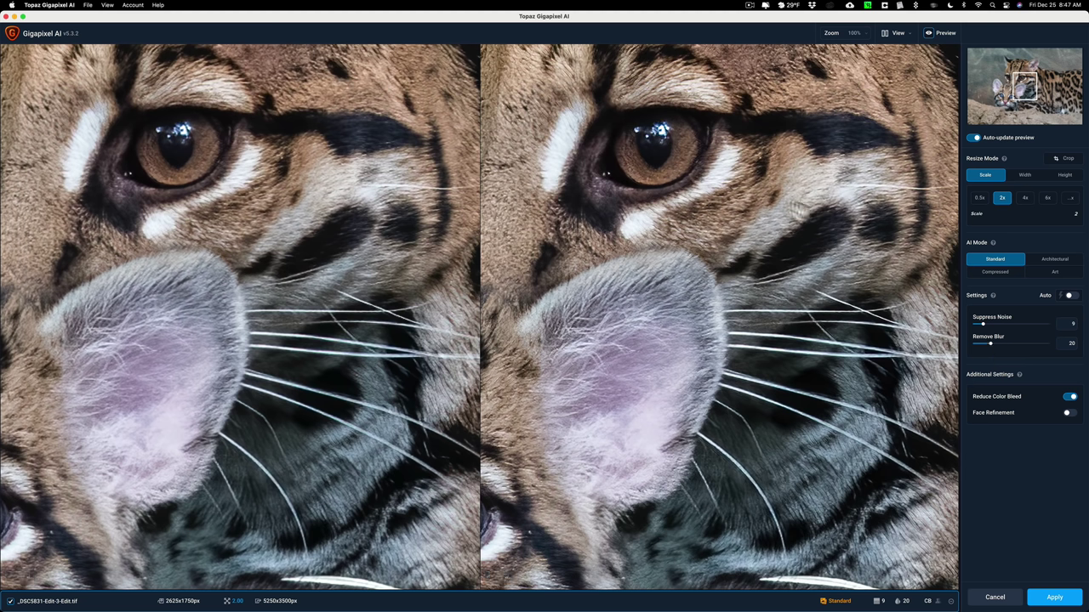
{"action": "left_click_drag", "start_coordinate": [990, 343], "coordinate": [958, 324]}
{"action": "left_click", "coordinate": [1055, 598]}
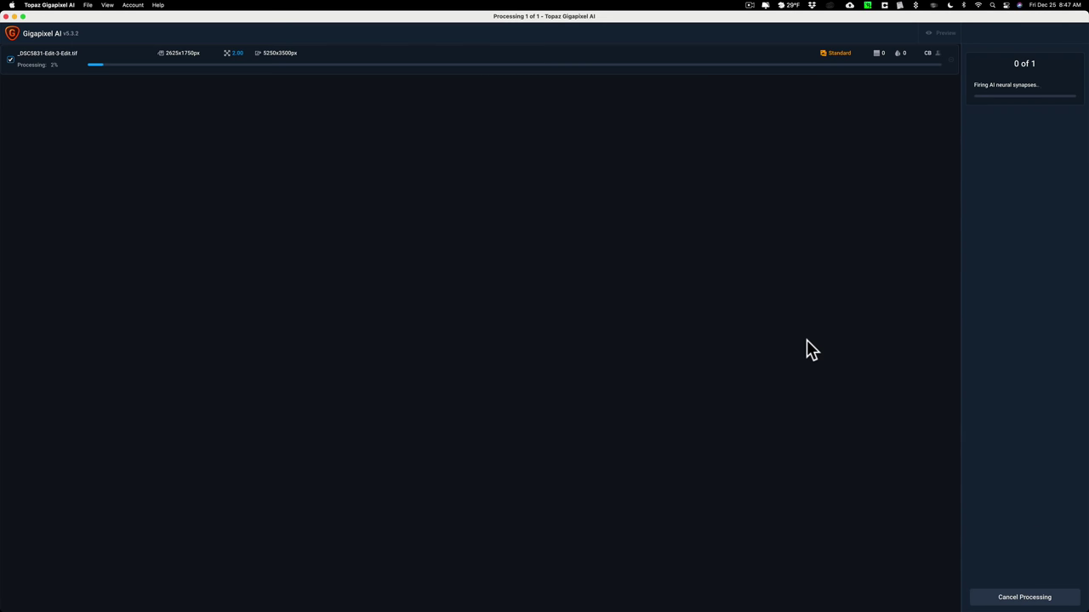